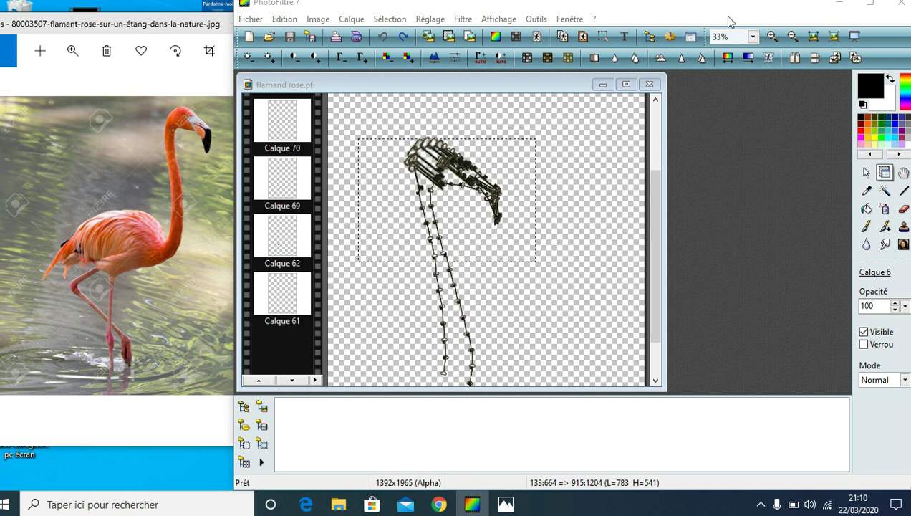
- Examine the head, beak and neck of the flamingo drawing, both in detail and as a whole
click(773, 38)
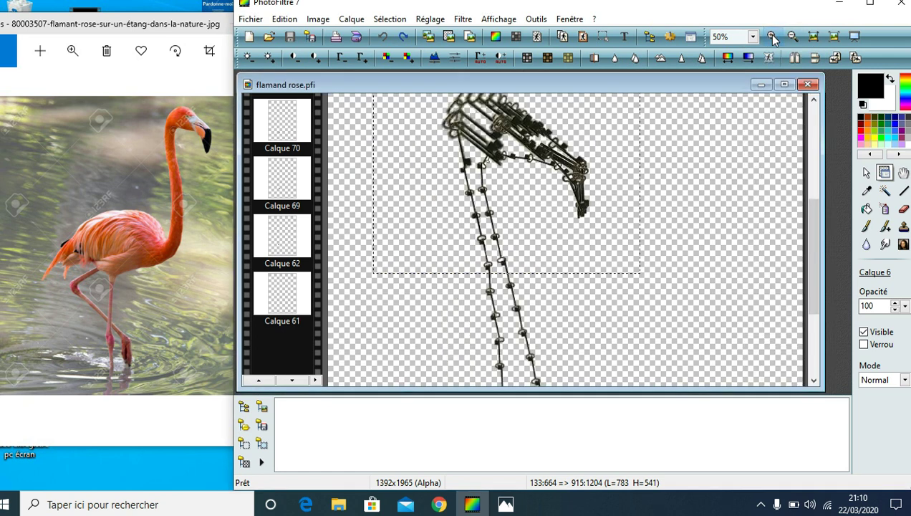
click(772, 37)
click(773, 37)
drag(836, 270, 826, 239)
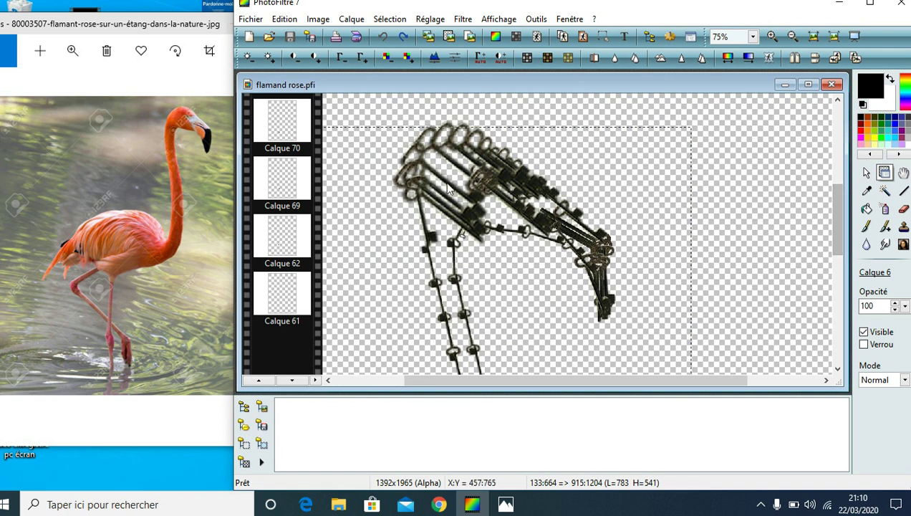
click(773, 38)
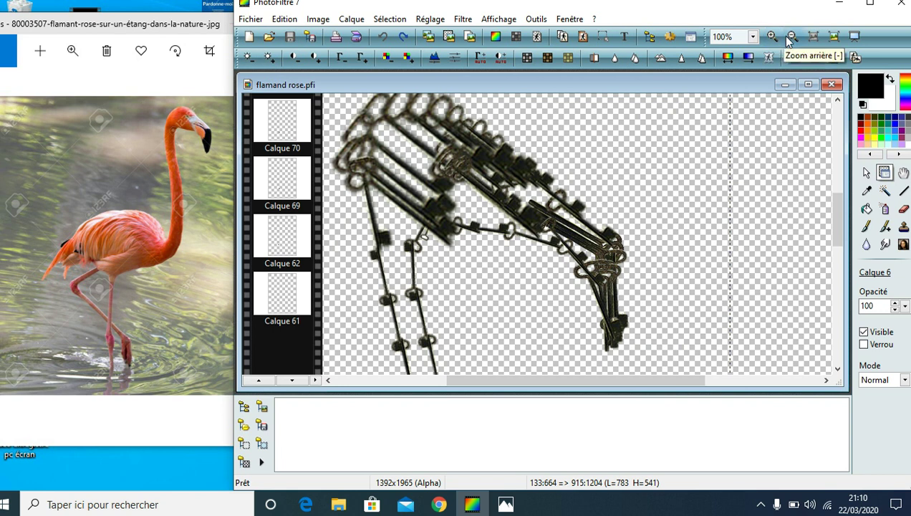
click(792, 37)
click(791, 36)
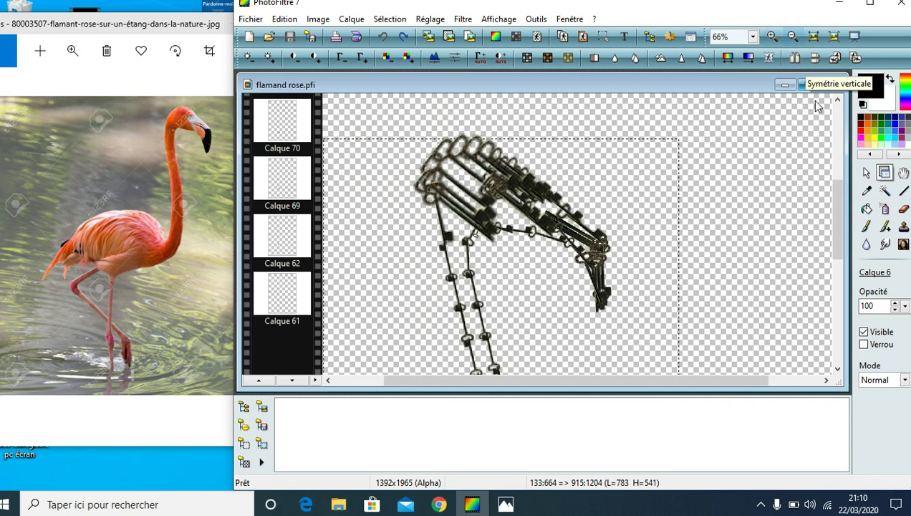
drag(831, 184, 839, 217)
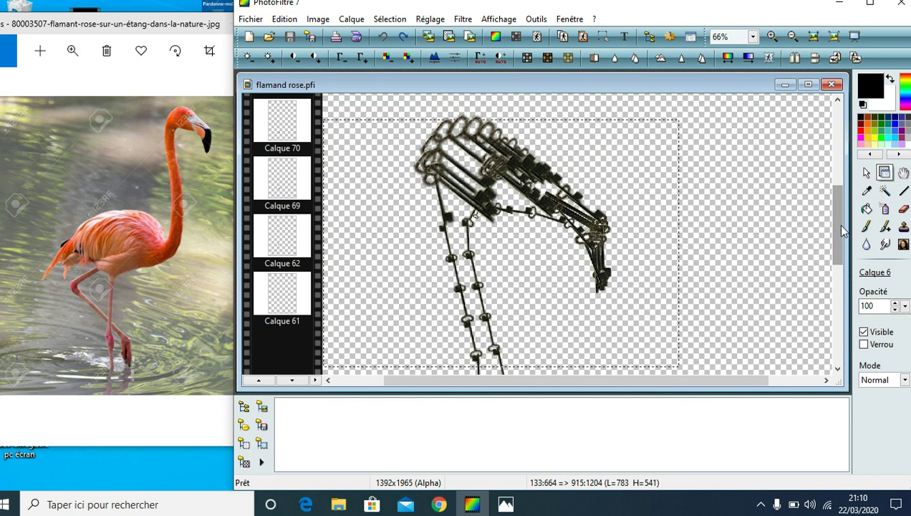
drag(838, 197, 842, 223)
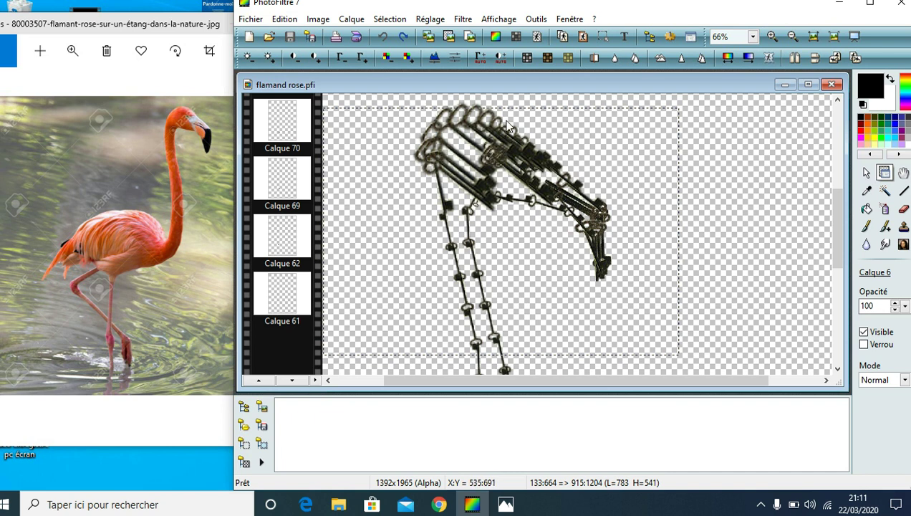
click(792, 37)
click(793, 38)
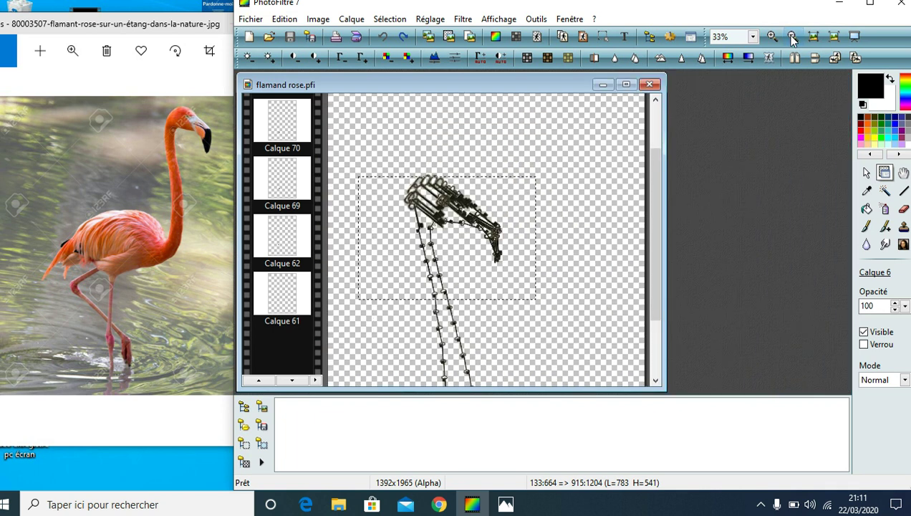
click(793, 37)
drag(573, 244, 580, 276)
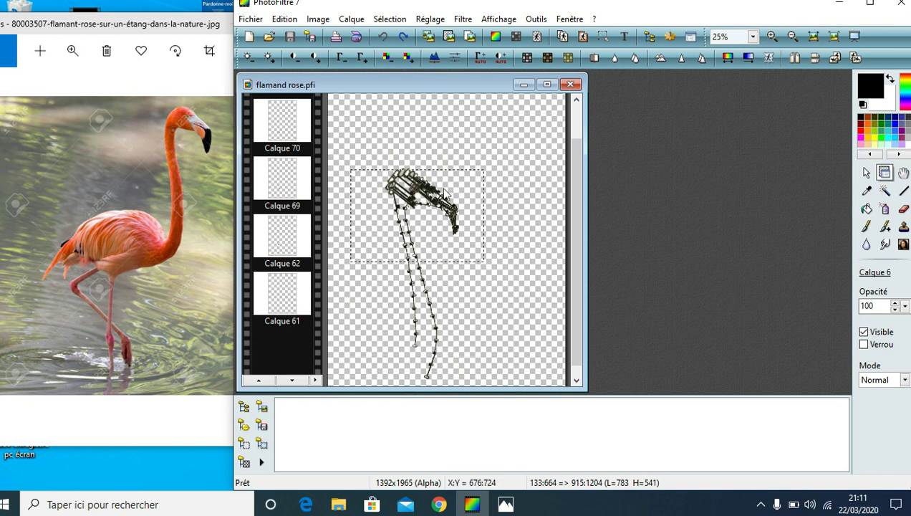
scroll(576, 210, down, 1)
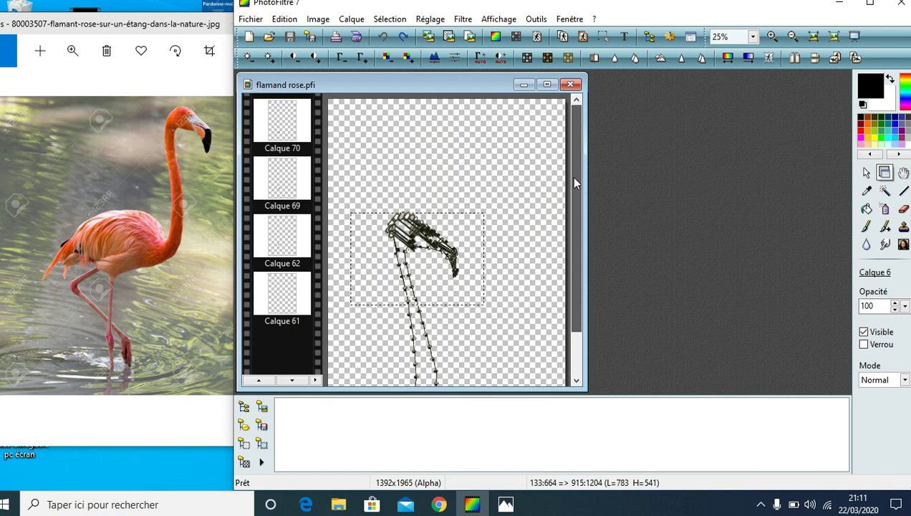
click(769, 36)
click(770, 37)
click(770, 36)
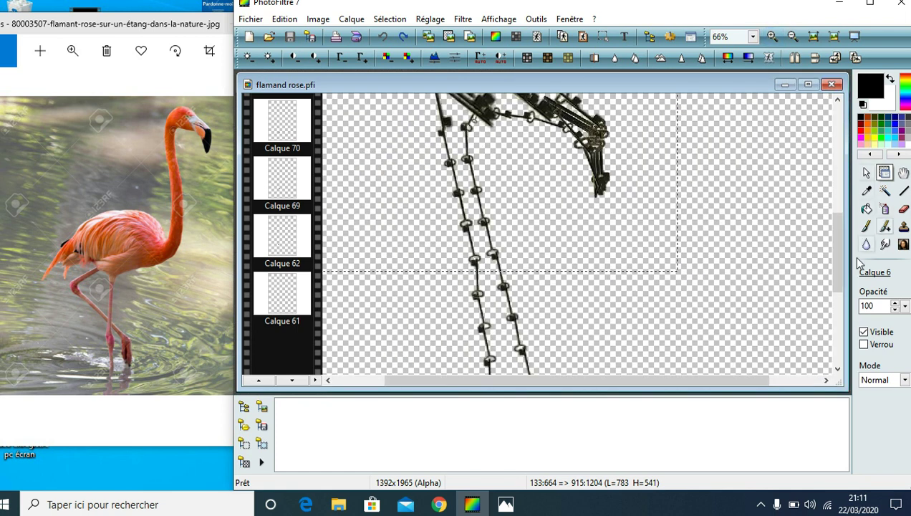
drag(837, 260, 836, 221)
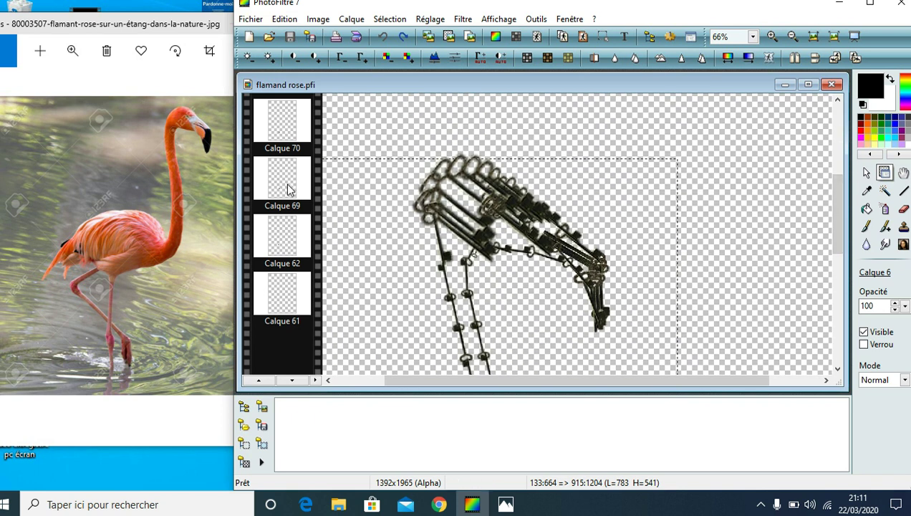
- Merge layer Calque 70 successively with each layer beneath it, down to Calque 2
click(286, 125)
right_click(286, 125)
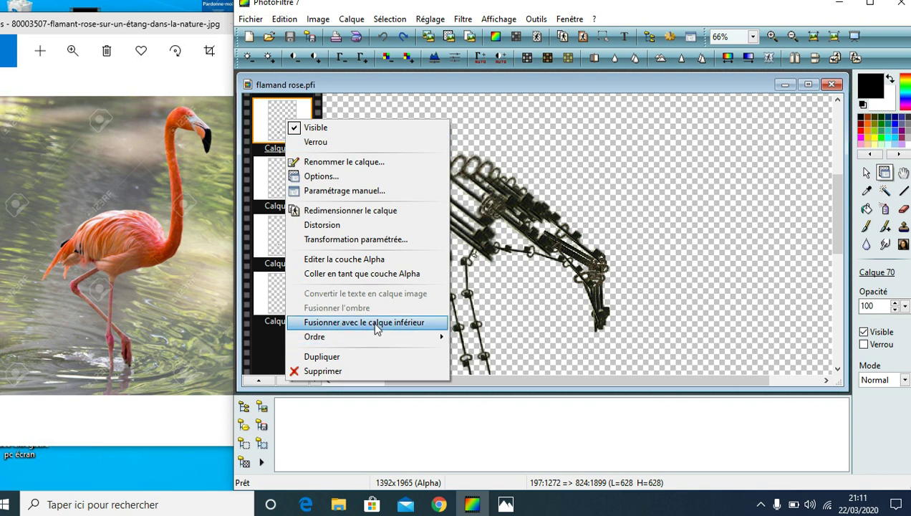
click(284, 116)
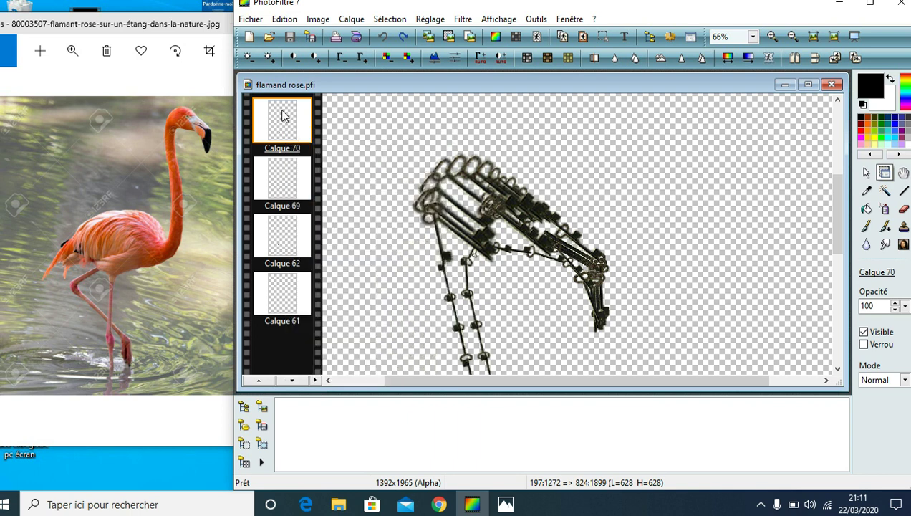
click(352, 19)
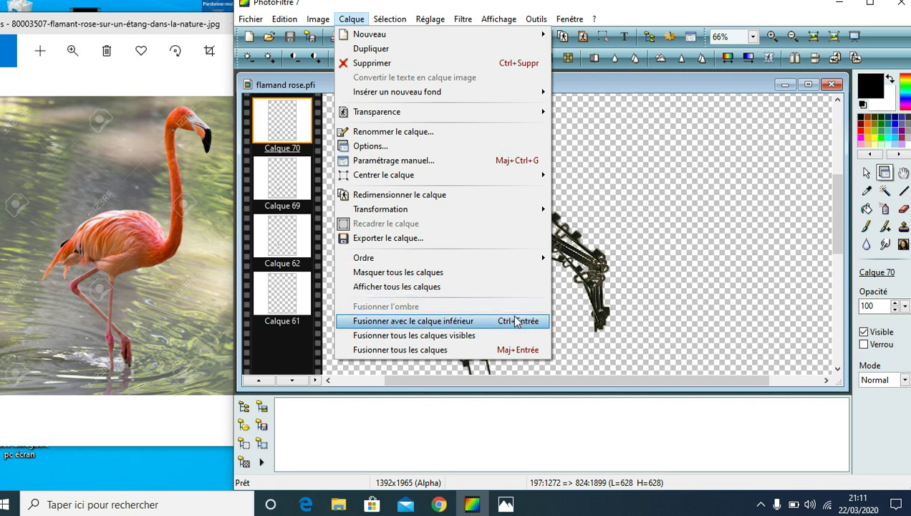
click(275, 110)
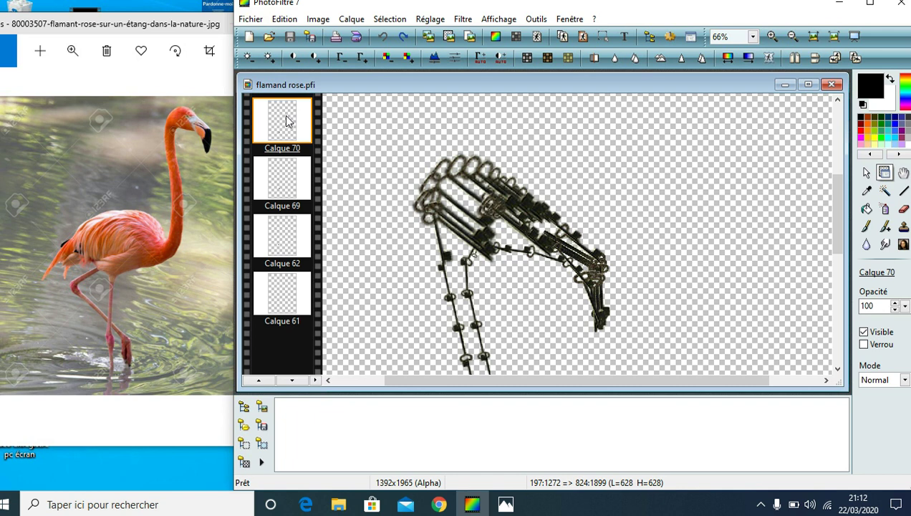
key(Delete)
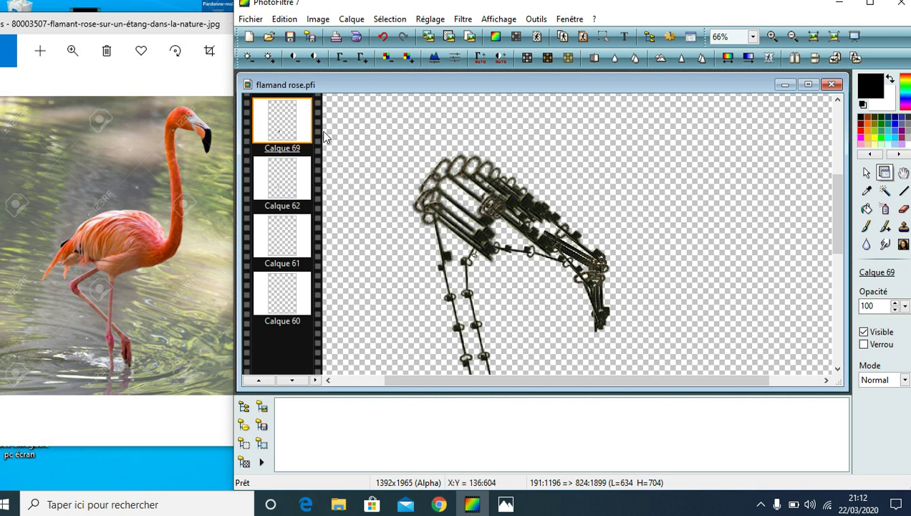
key(Delete)
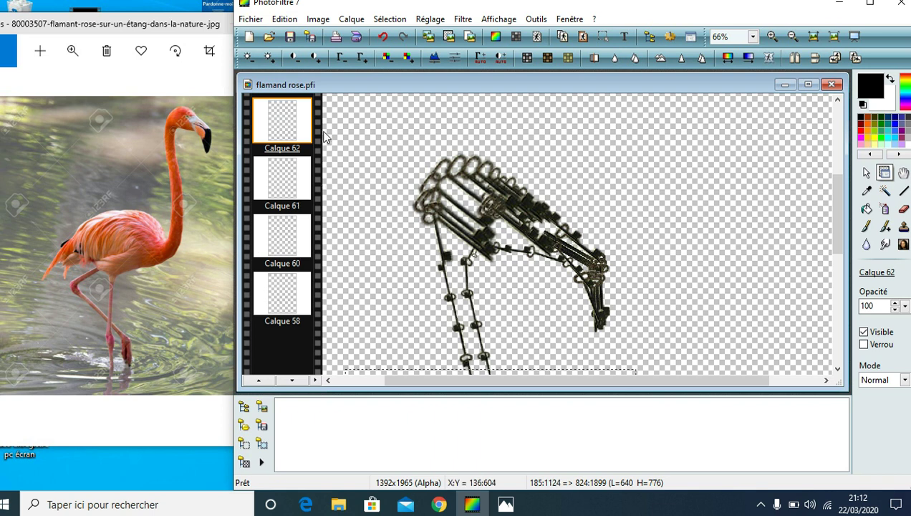
key(Delete)
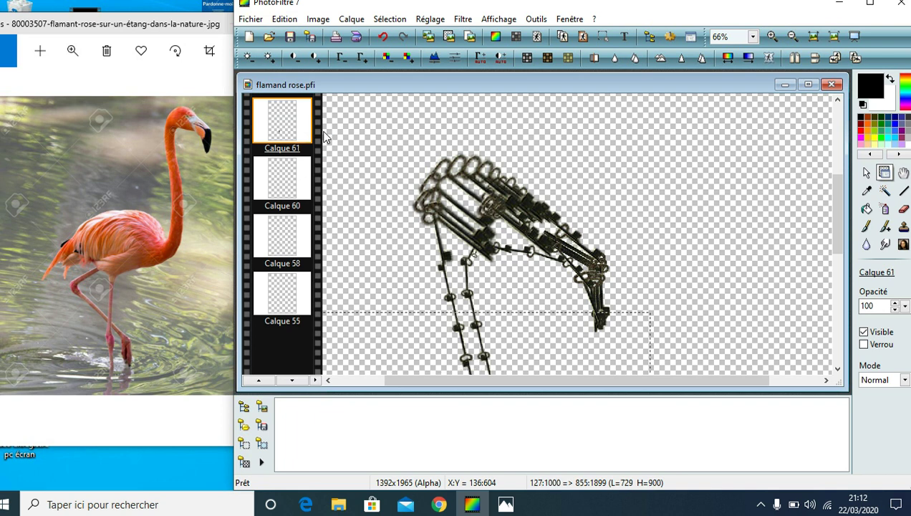
key(Delete)
key(Delete)
key(Delete)
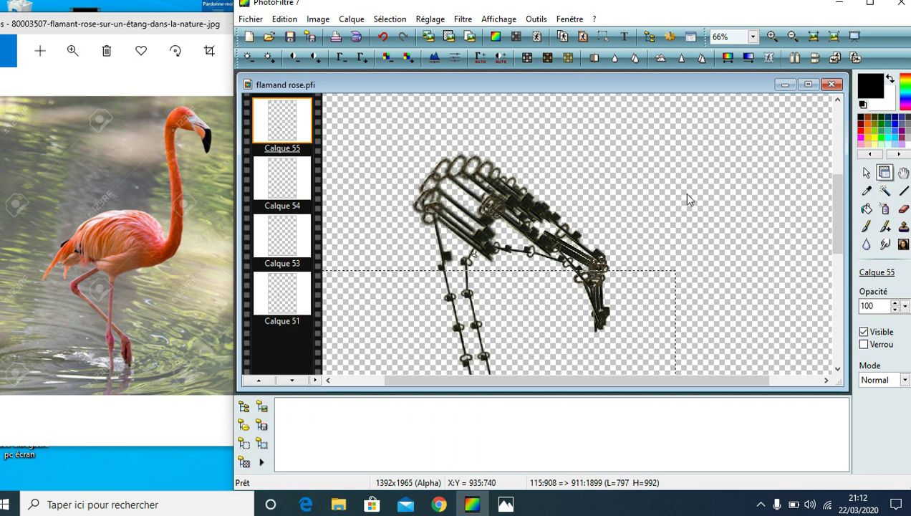
key(Delete)
key(Delete)
key(Delete)
key(Delete)
key(Delete)
key(Delete)
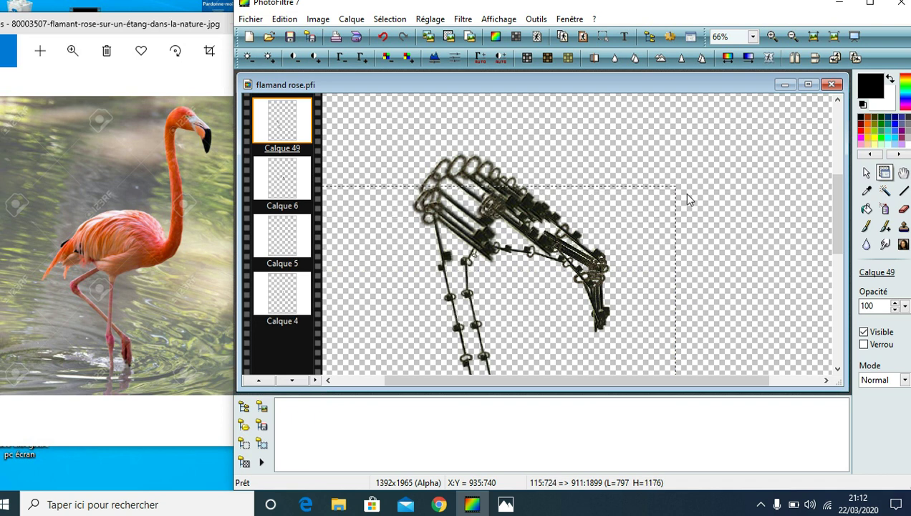
key(Delete)
key(Delete)
key(Delete)
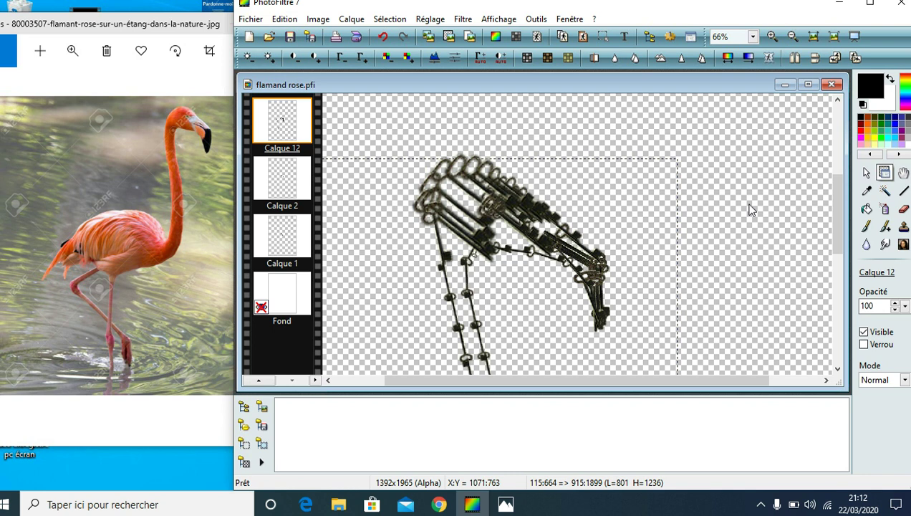
key(Delete)
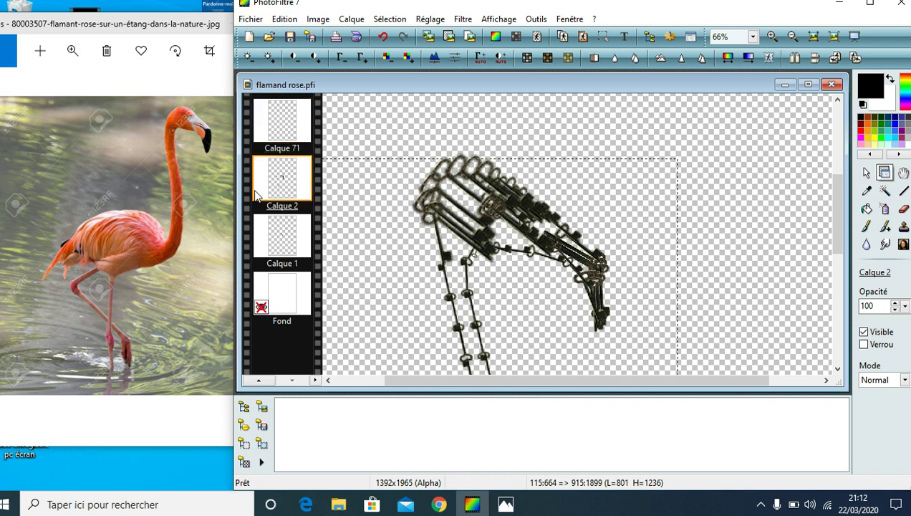
- Make the hidden layers Calque 73 and Calque 74 visible
click(265, 380)
click(265, 380)
click(265, 380)
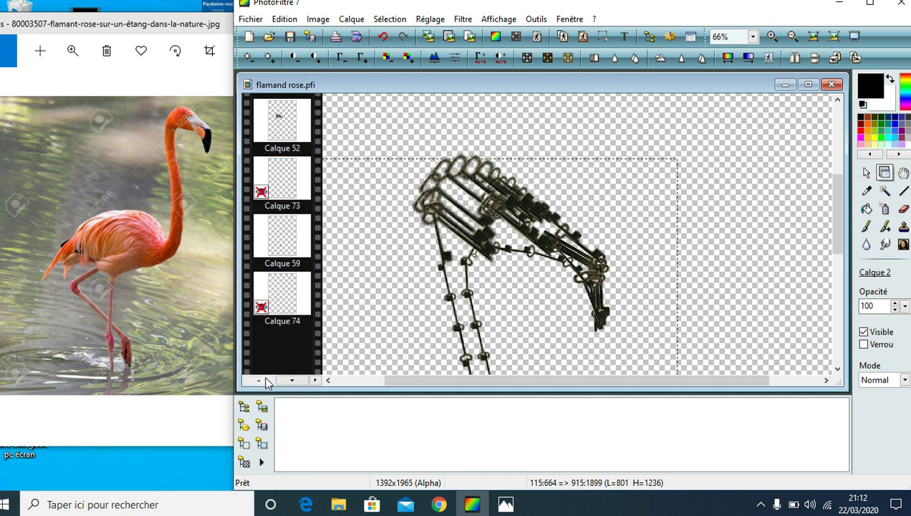
right_click(266, 195)
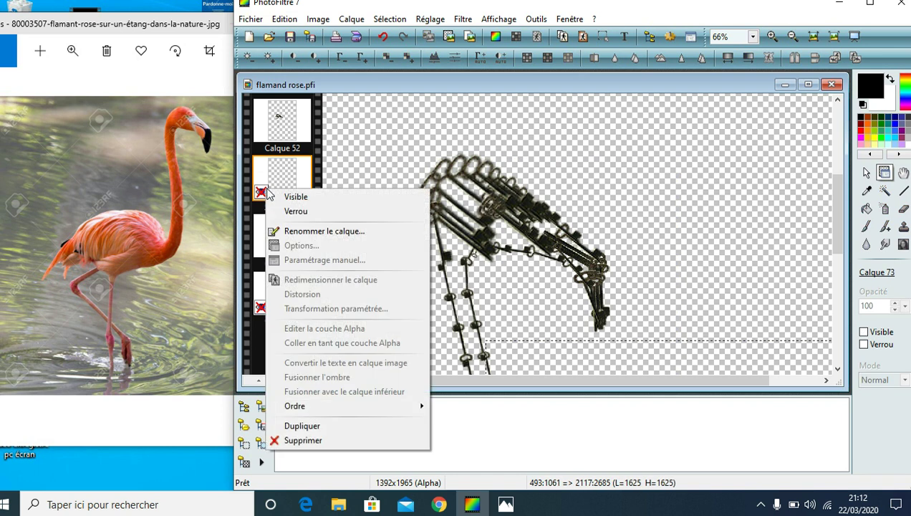
click(287, 195)
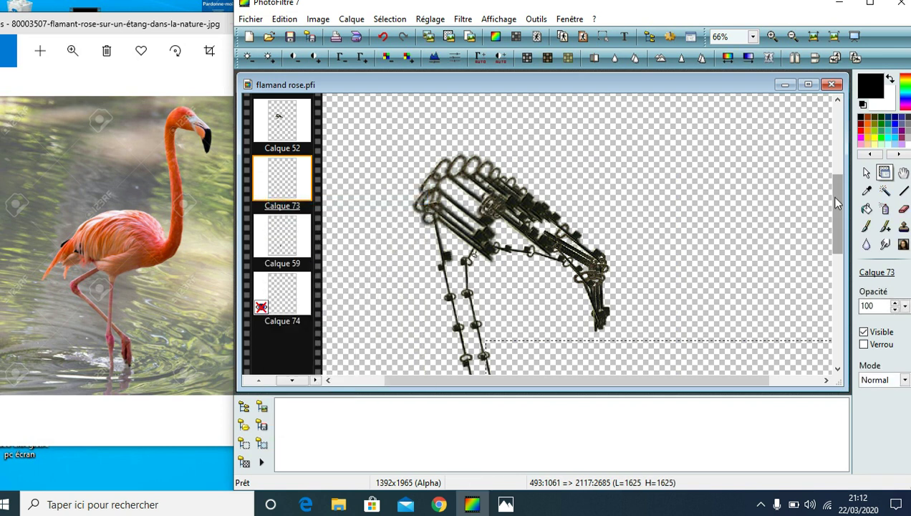
click(262, 307)
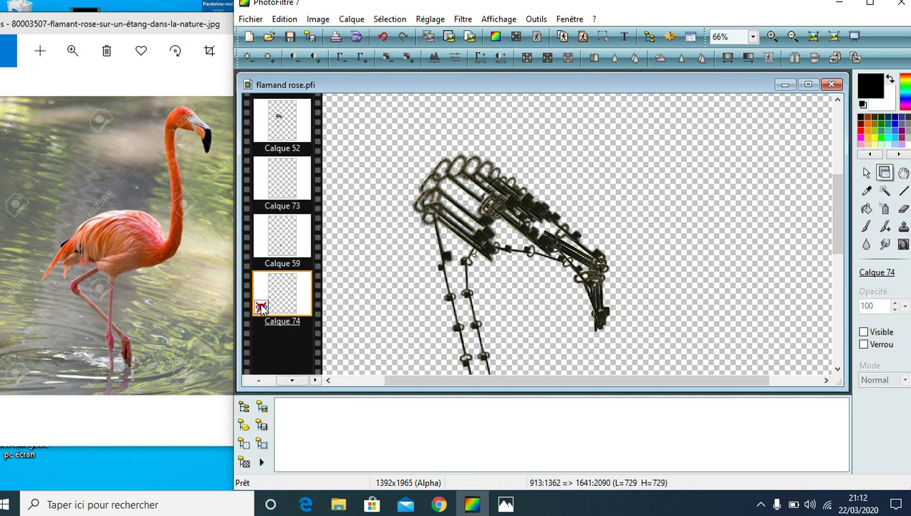
right_click(262, 308)
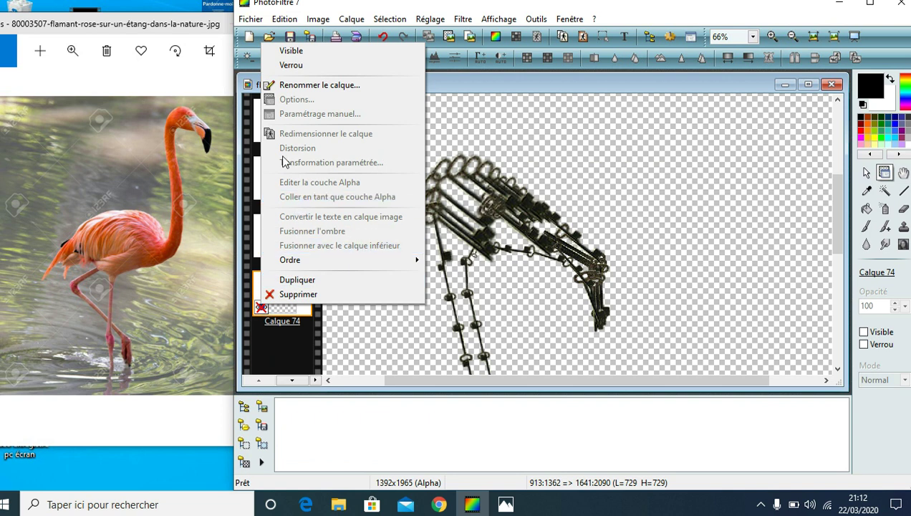
click(295, 52)
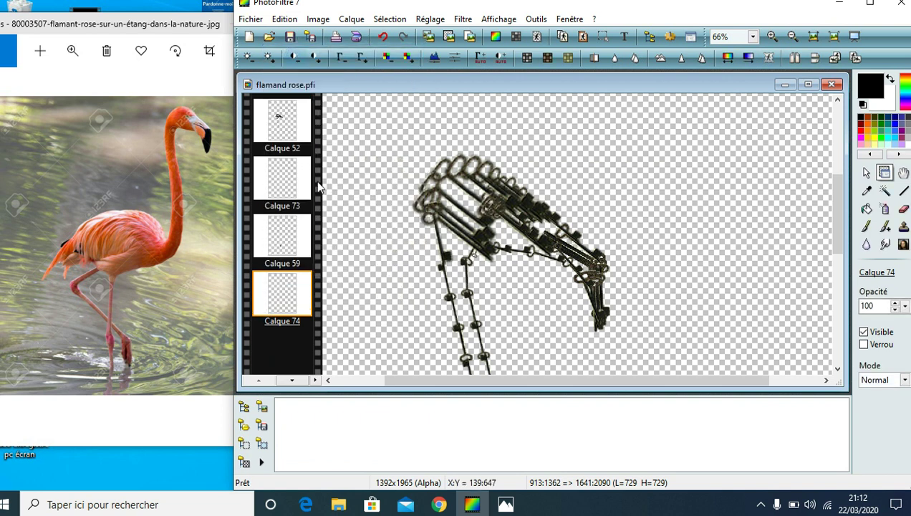
- Merge layer Calque 52 successively with each layer beneath it, down to Calque 1
click(292, 121)
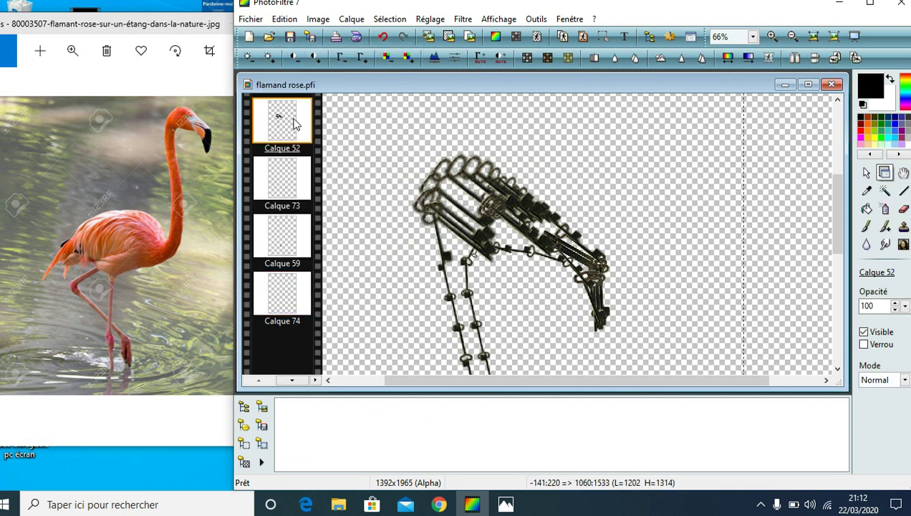
key(Delete)
key(Delete)
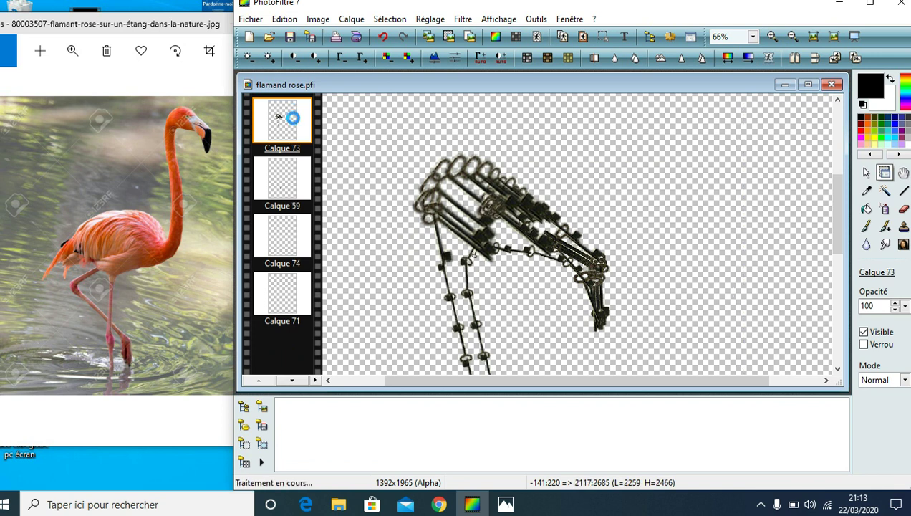
key(Delete)
key(Delete)
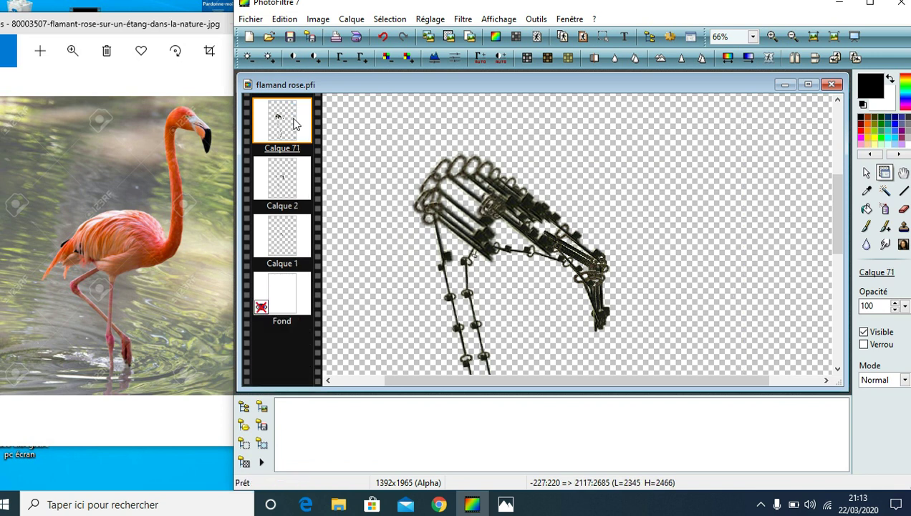
key(Delete)
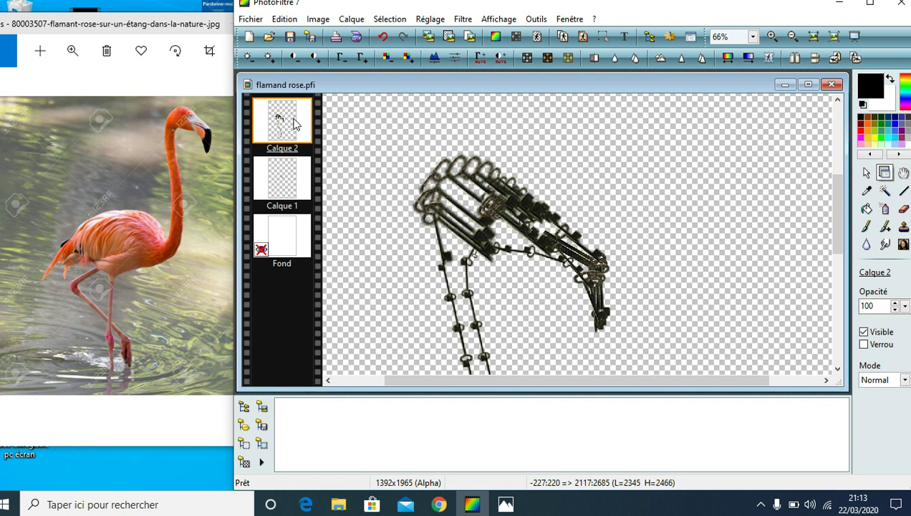
key(Delete)
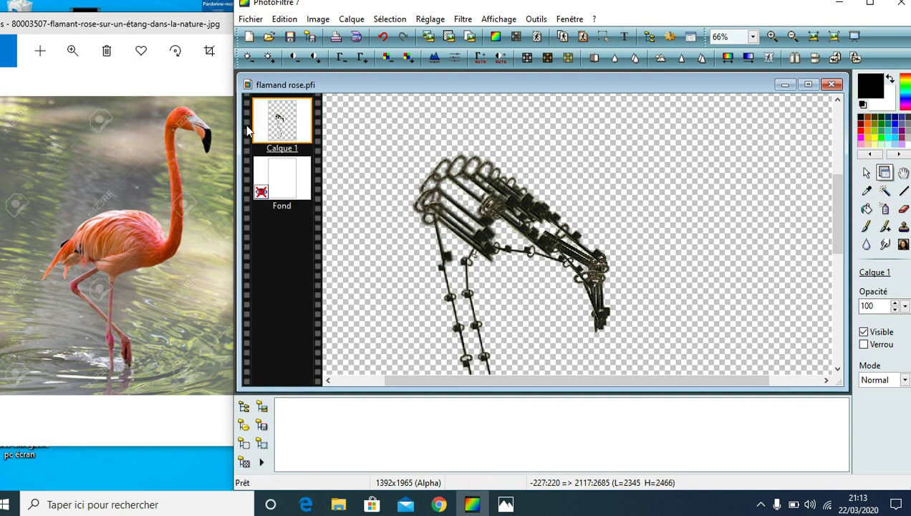
- Move the flamingo drawing on Calque 1 up about 470 pixels and left about 40 pixels on the canvas
click(792, 36)
click(792, 36)
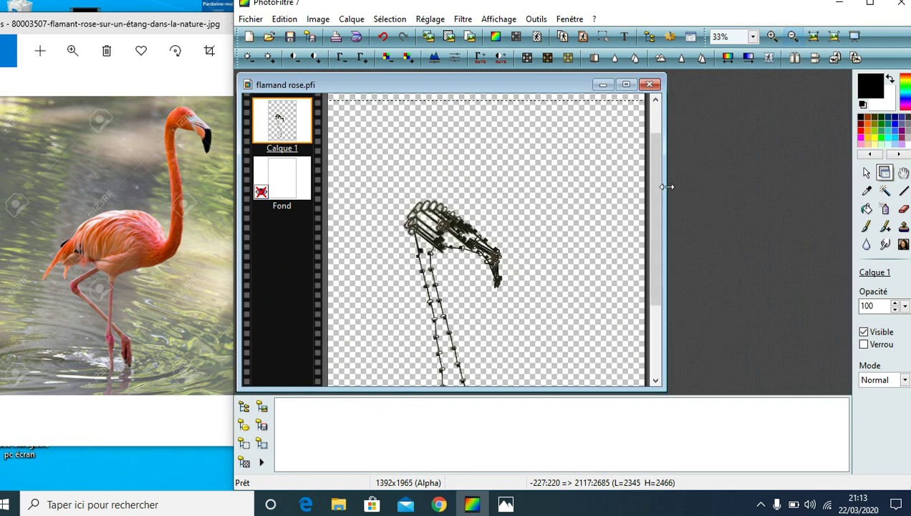
drag(442, 227, 430, 111)
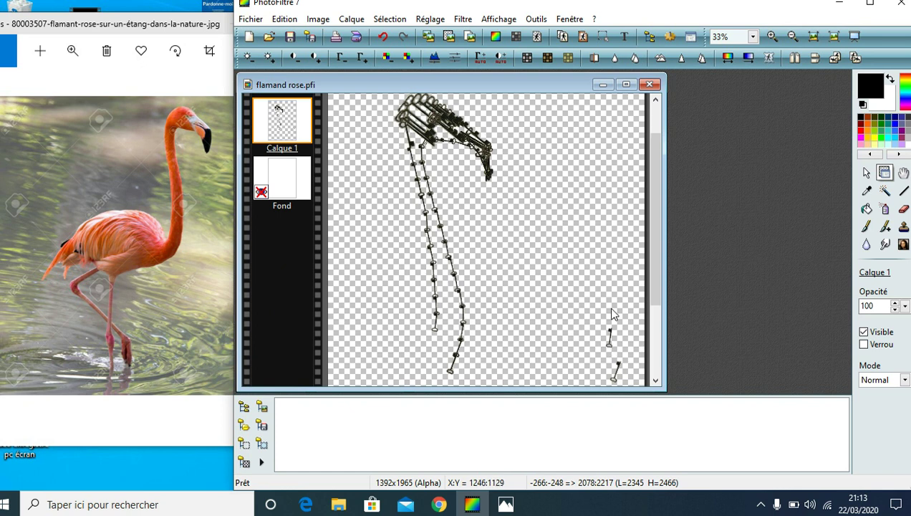
- Undo the drawing's move, the merges of Calque 52 down to Calque 1, and the unhiding of Calque 74 and Calque 73
key(ctrl+z)
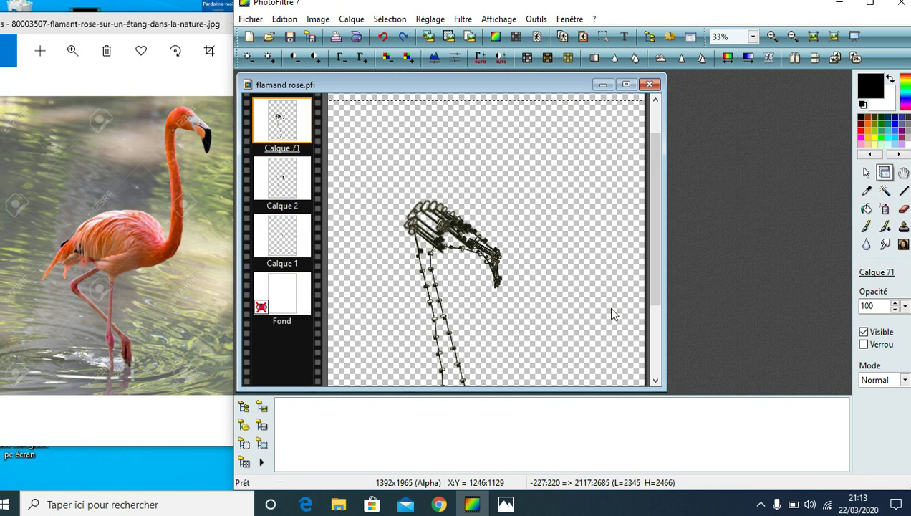
key(ctrl+z)
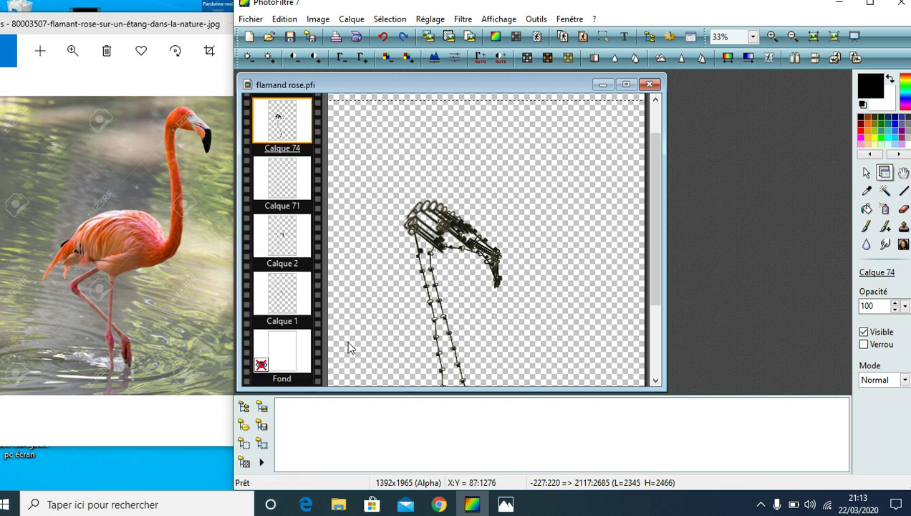
key(ctrl+z)
key(ctrl+z)
key(ctrl+z)
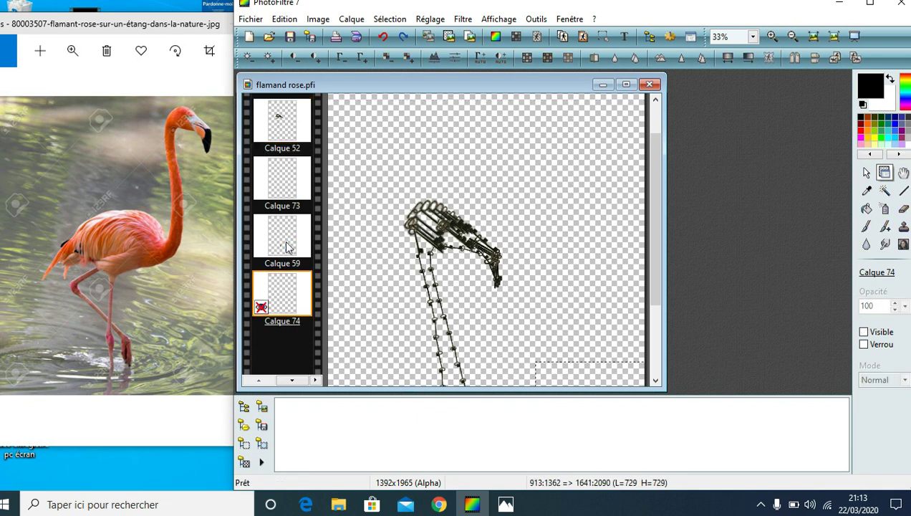
key(ctrl+z)
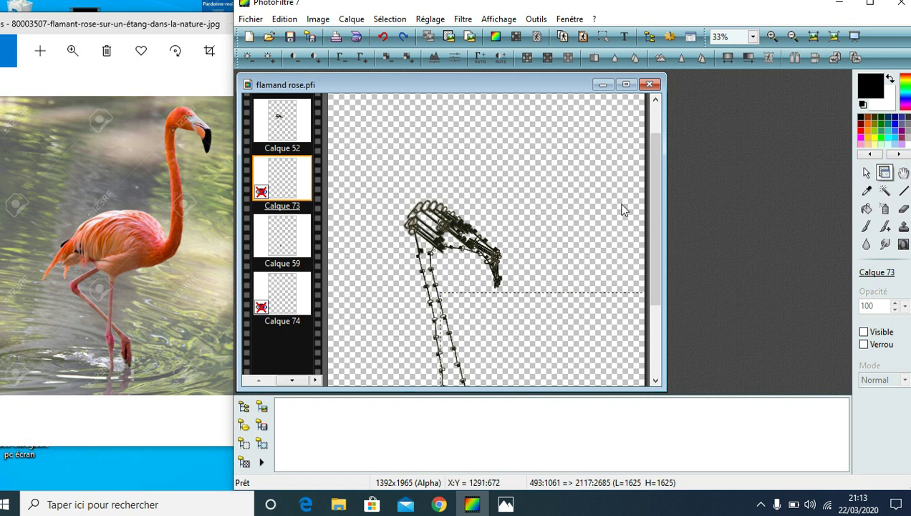
- Delete the hidden layers Calque 73 and Calque 74
drag(651, 226, 658, 321)
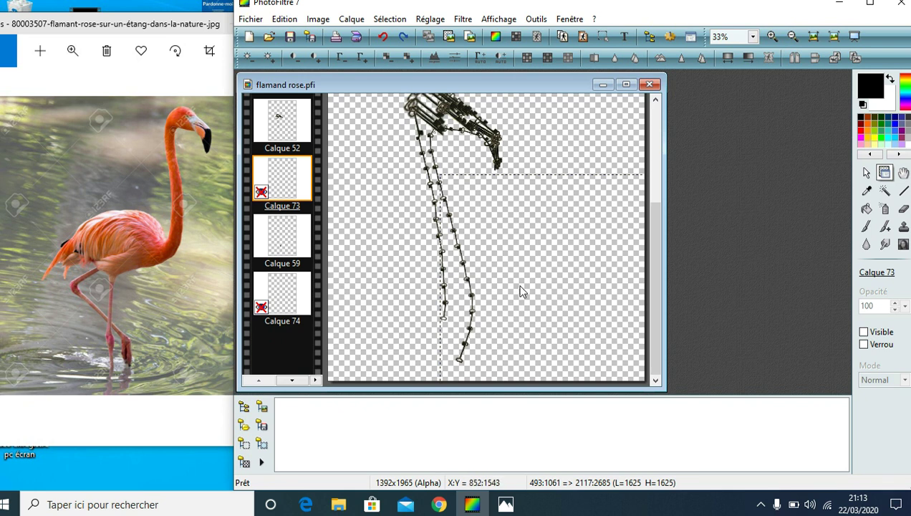
right_click(278, 187)
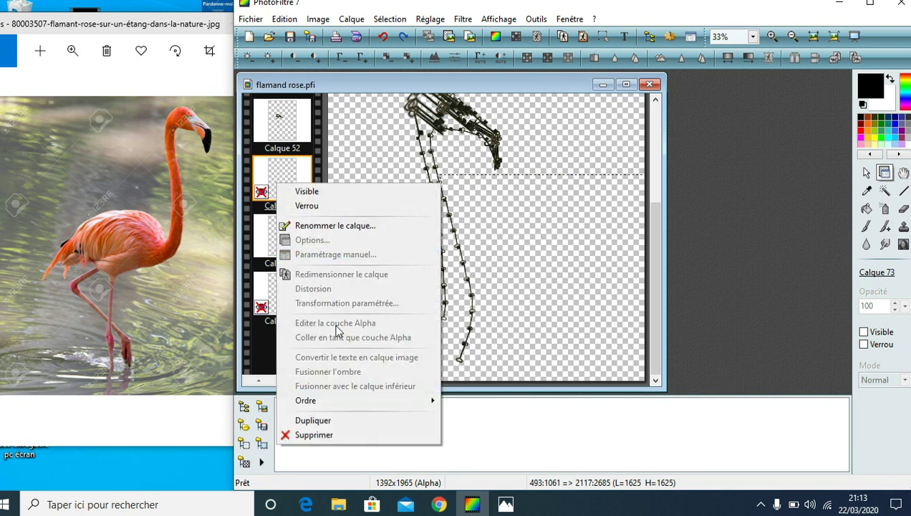
click(354, 435)
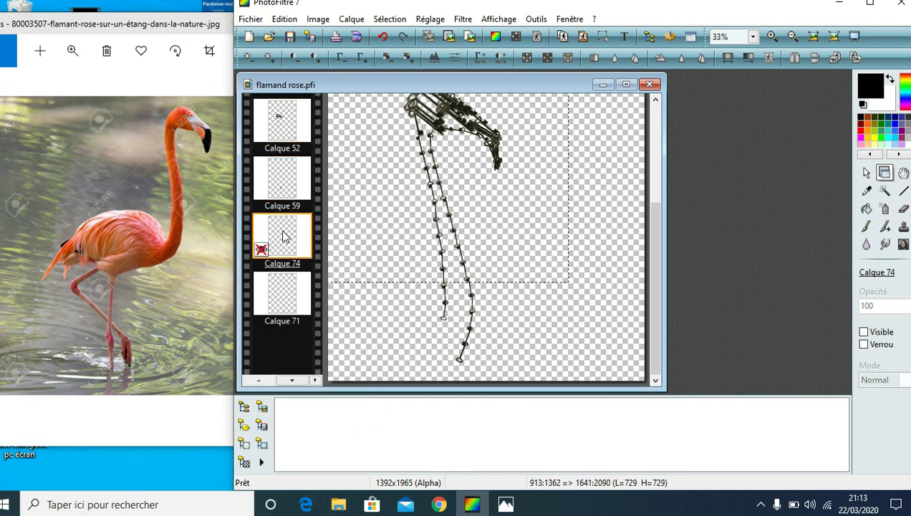
right_click(283, 232)
click(364, 479)
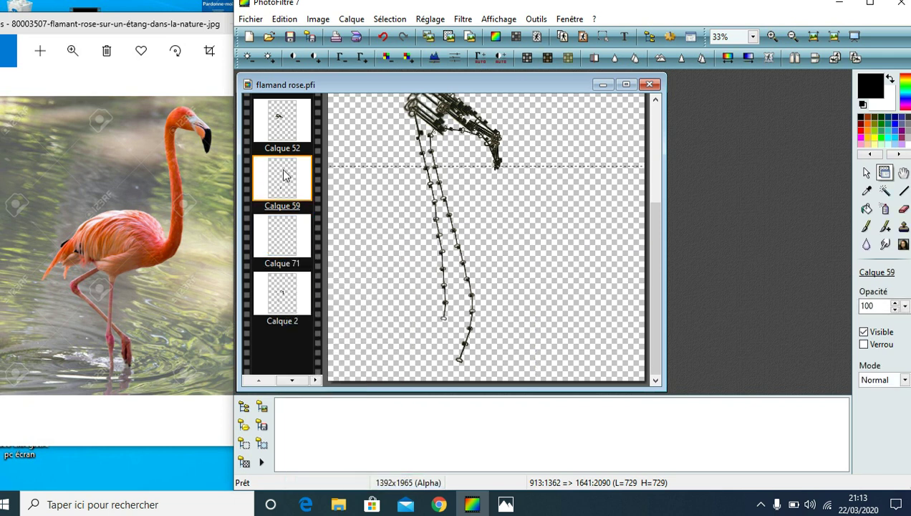
- Merge Calque 52 with the layers beneath it one by one until everything is combined on Calque 1
click(280, 133)
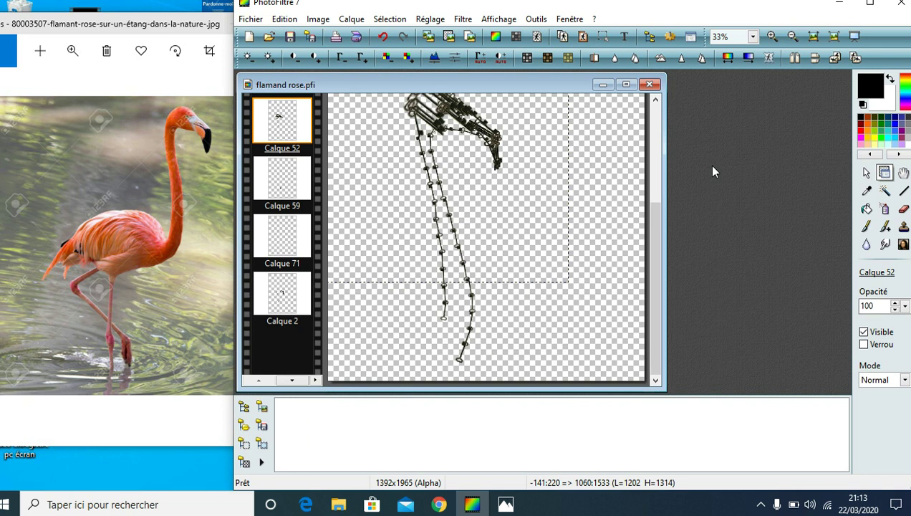
key(Delete)
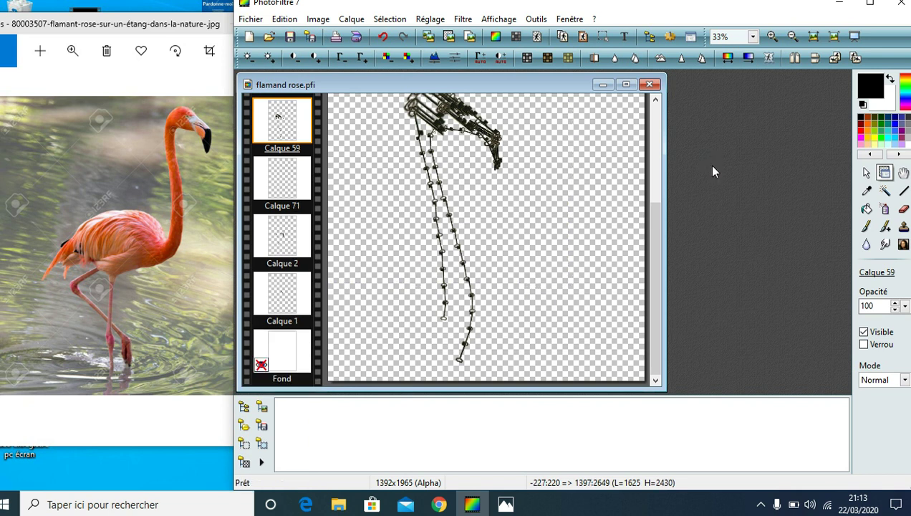
key(Delete)
key(Delete)
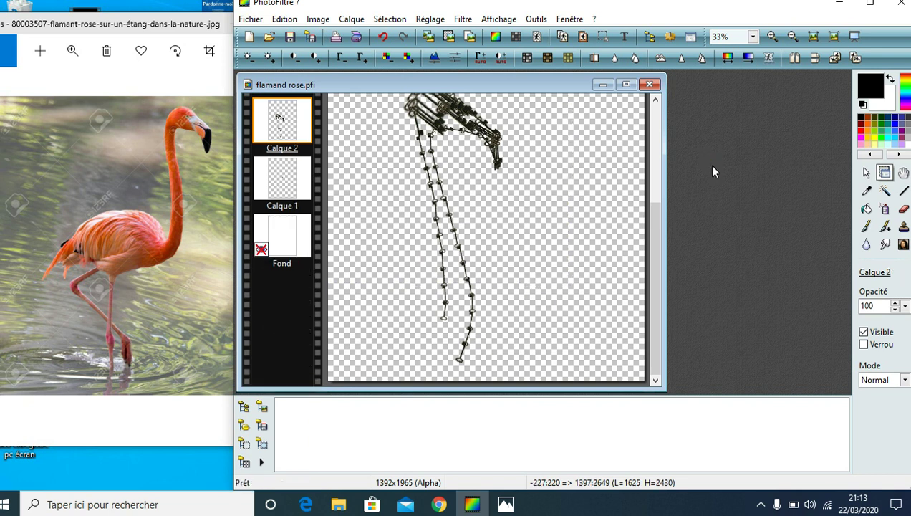
key(Delete)
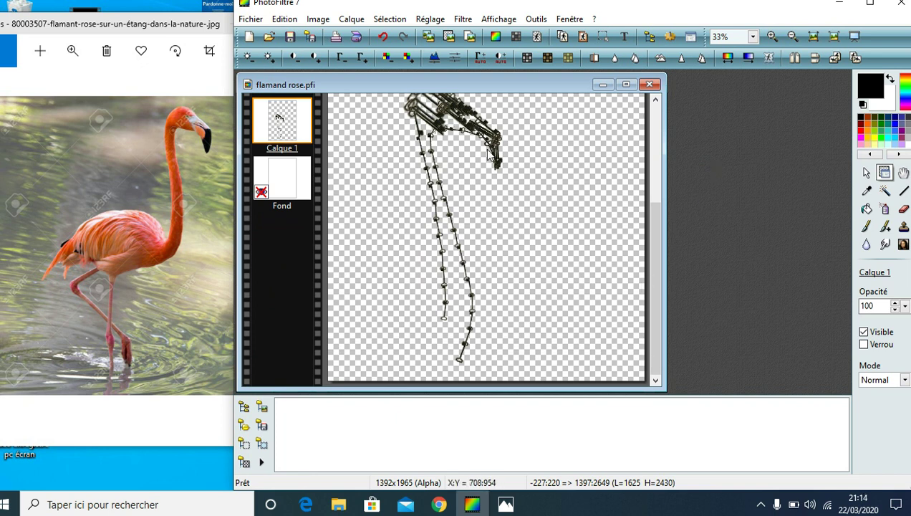
- Move the merged drawing on Calque 1 up about 626 pixels and right about 180 pixels on the canvas
drag(485, 135, 513, 174)
drag(649, 234, 652, 118)
drag(479, 320, 484, 139)
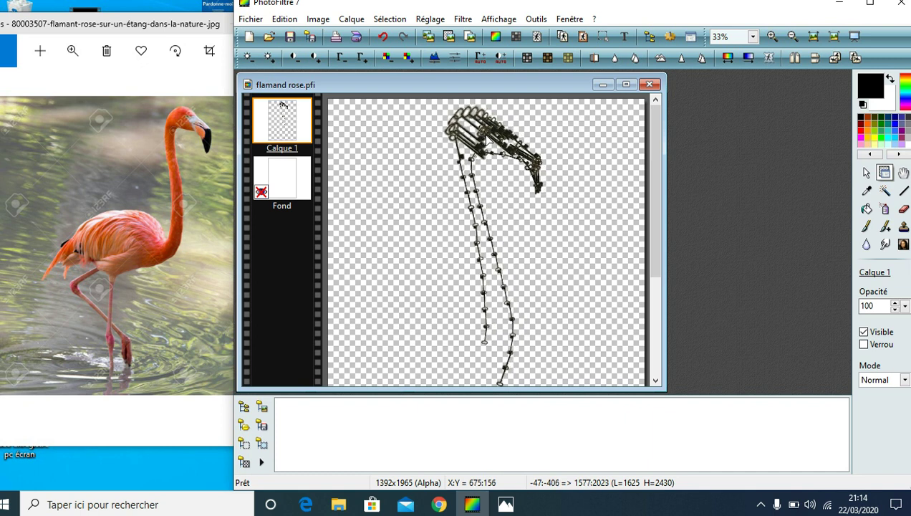
- Try scales of 90%, 70% and 80% on Calque 1 with the parametric transformation, and set the scale to 130%
click(793, 37)
click(792, 36)
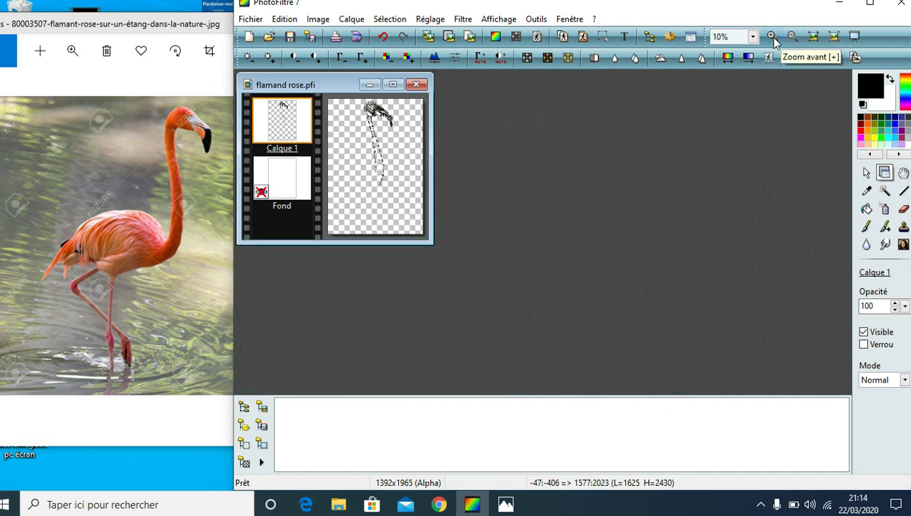
click(772, 37)
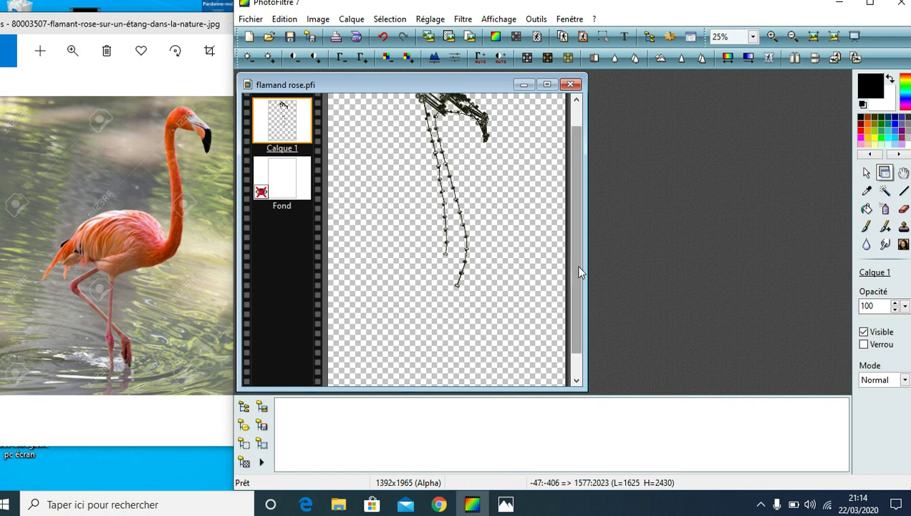
drag(580, 273, 577, 236)
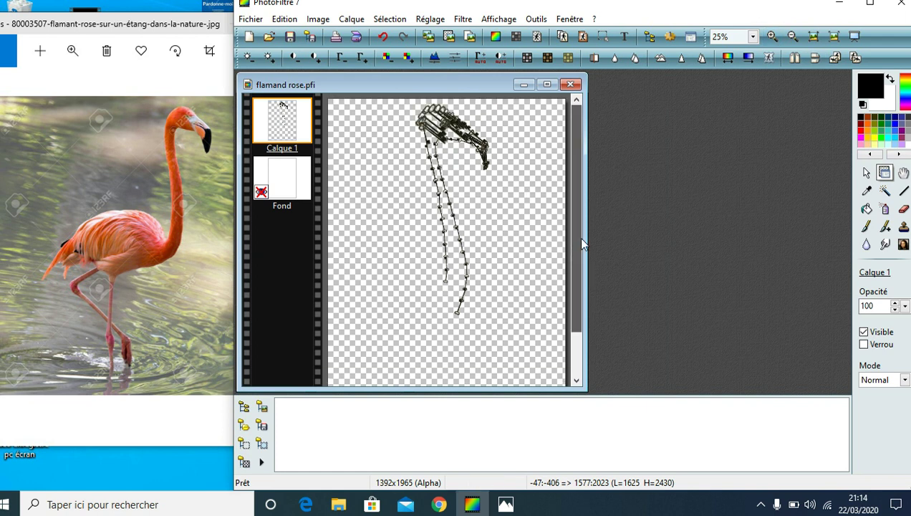
right_click(284, 129)
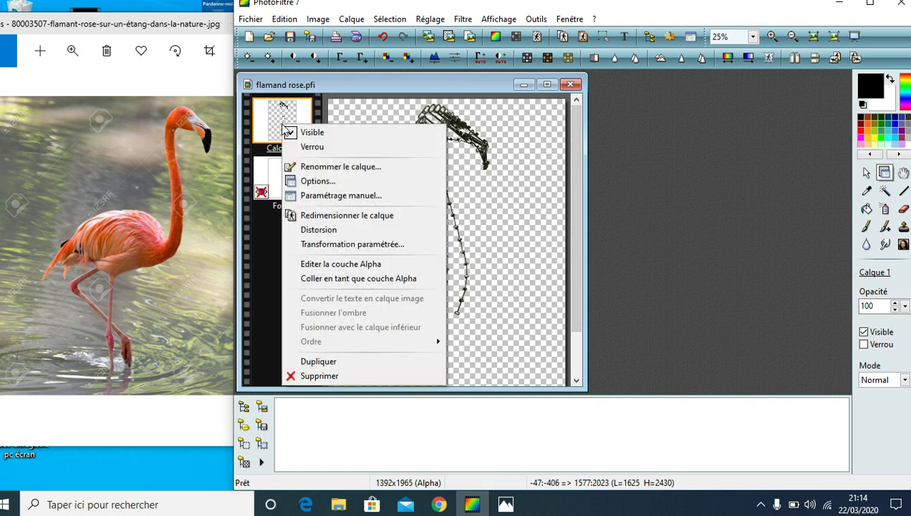
click(366, 245)
drag(747, 190, 740, 195)
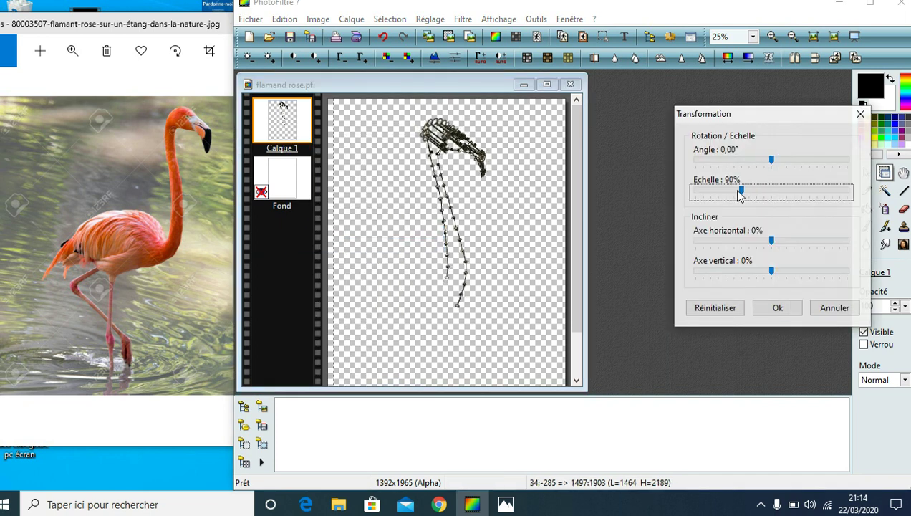
click(728, 196)
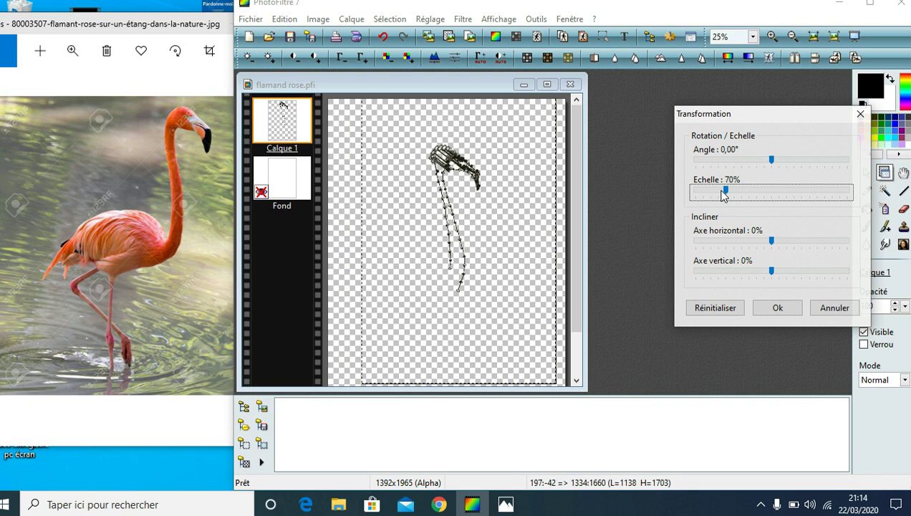
click(742, 194)
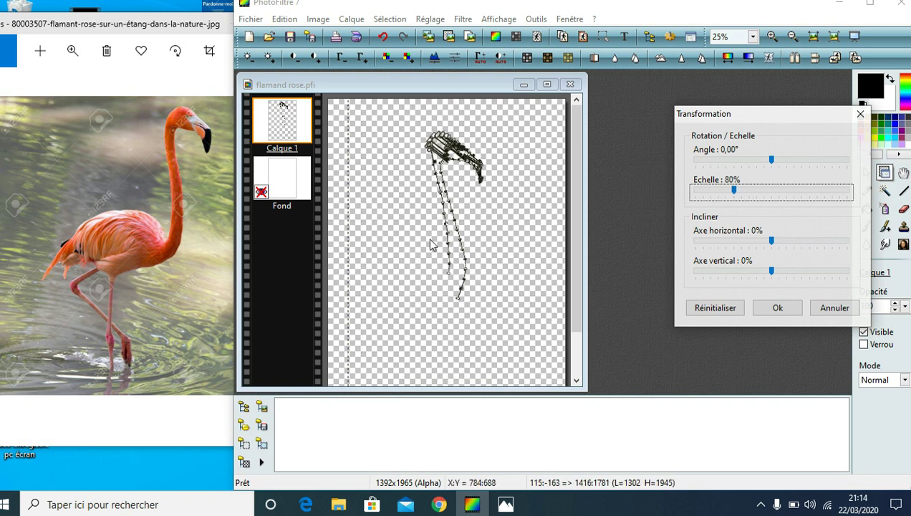
drag(742, 193, 776, 191)
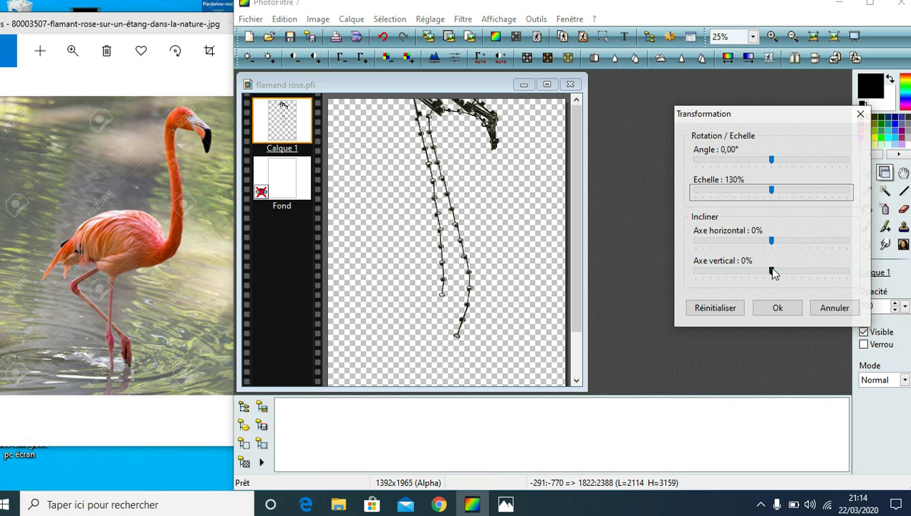
click(579, 225)
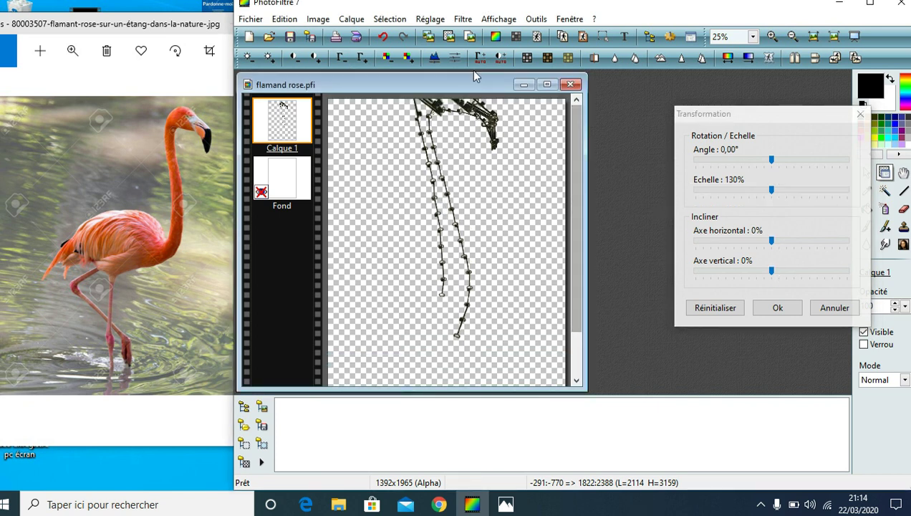